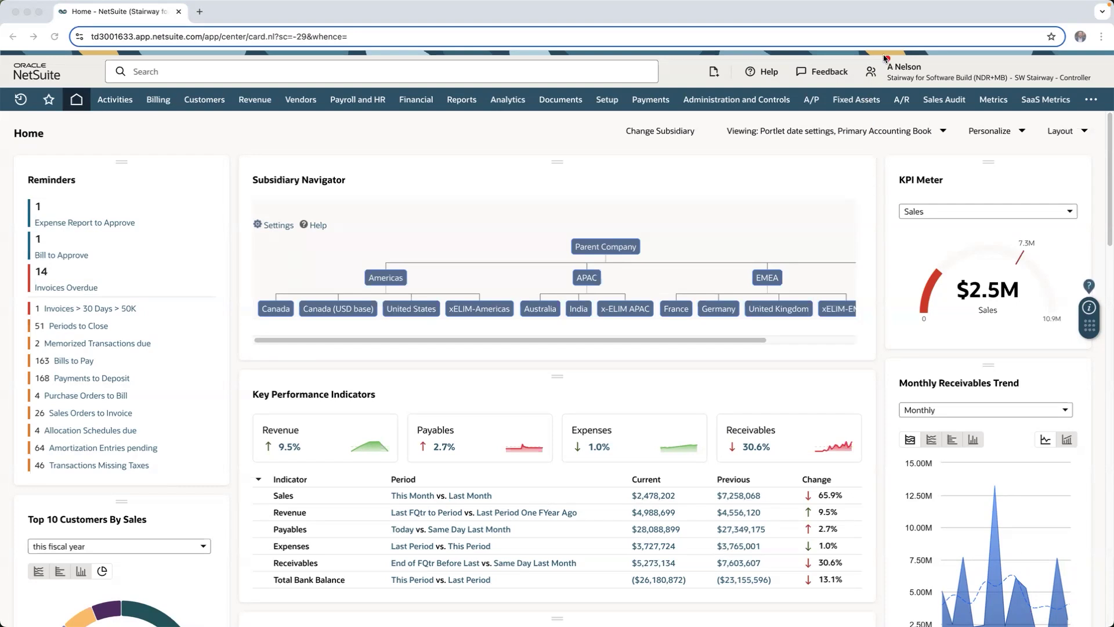
Step: Highlight the current user role, then open Fusion Corporation's invoice INV293 from Recent Records
drag(874, 47, 1101, 92)
mouse_move(20, 99)
click(68, 153)
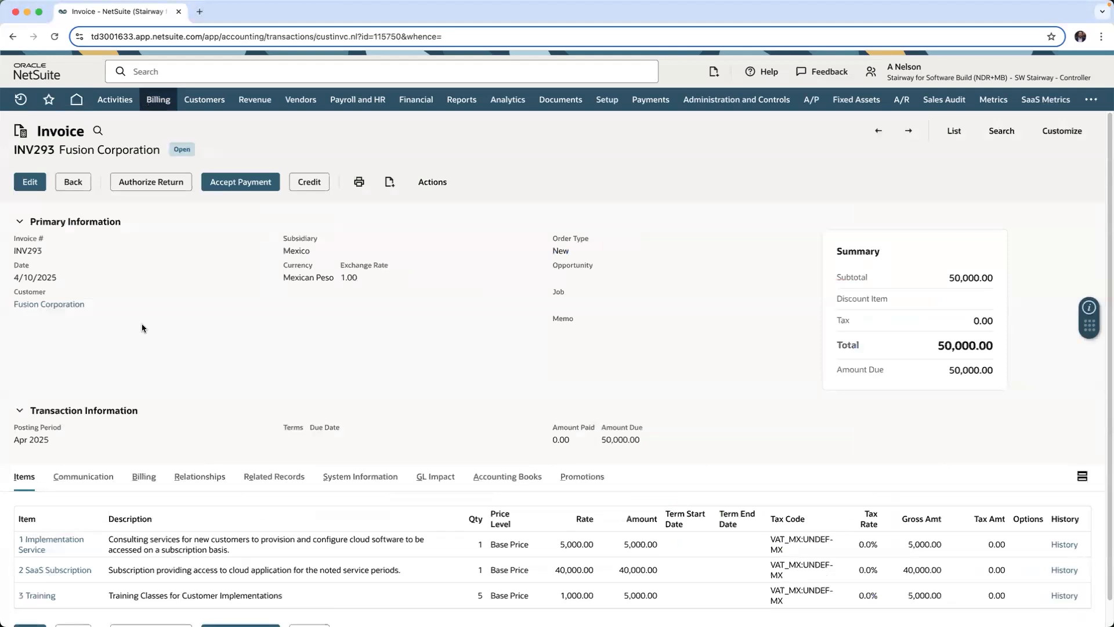
Step: Outline the invoice's customer, amount due and Mexico subsidiary, then clear the annotations
drag(9, 283, 93, 316)
drag(833, 356, 999, 387)
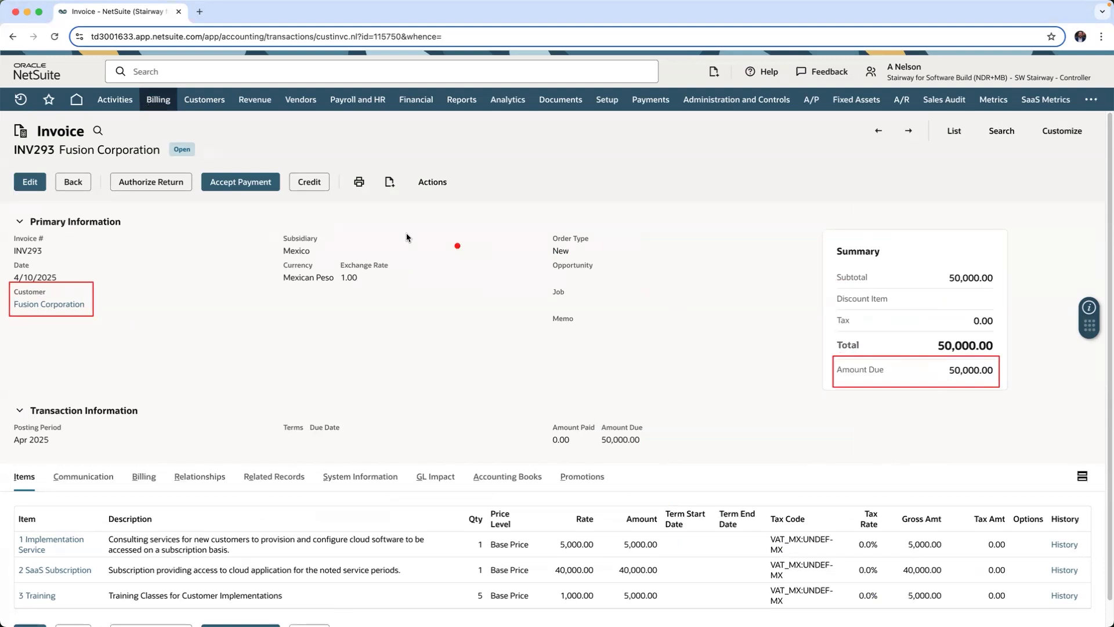
drag(275, 226, 331, 257)
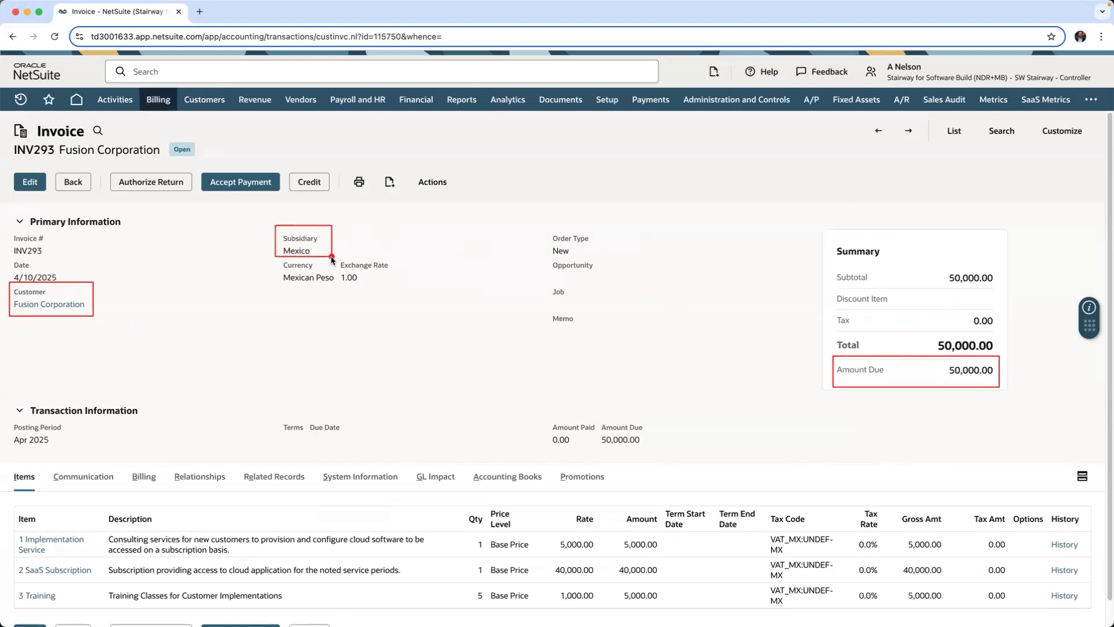
key(Escape)
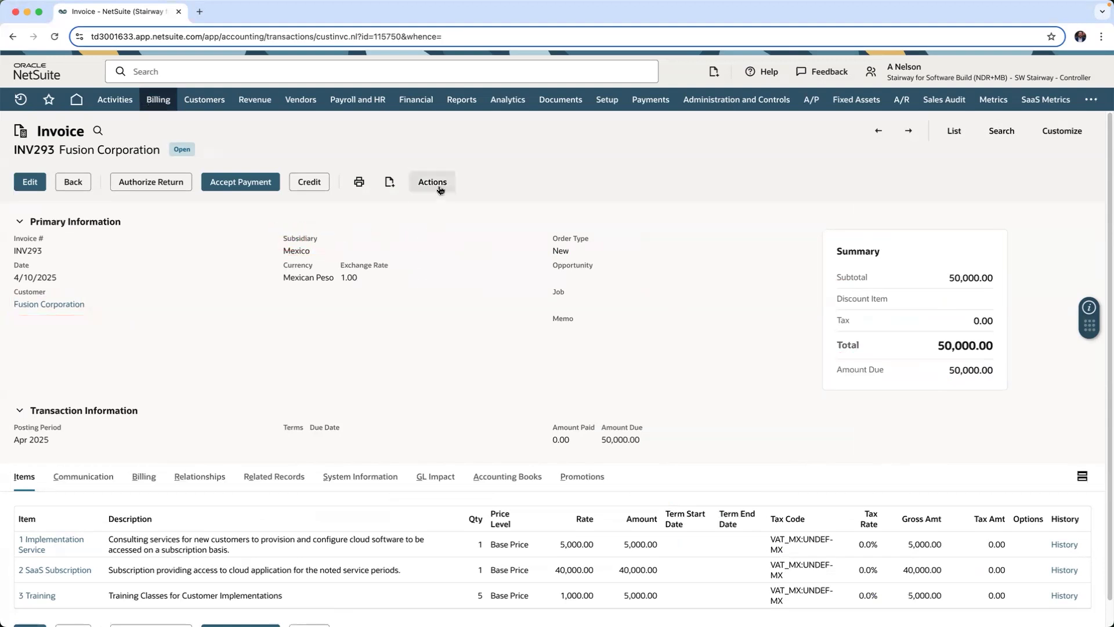
Step: View INV293's GL impact and outline the Primary Accounting Book receivable debit line
mouse_move(440, 191)
click(439, 318)
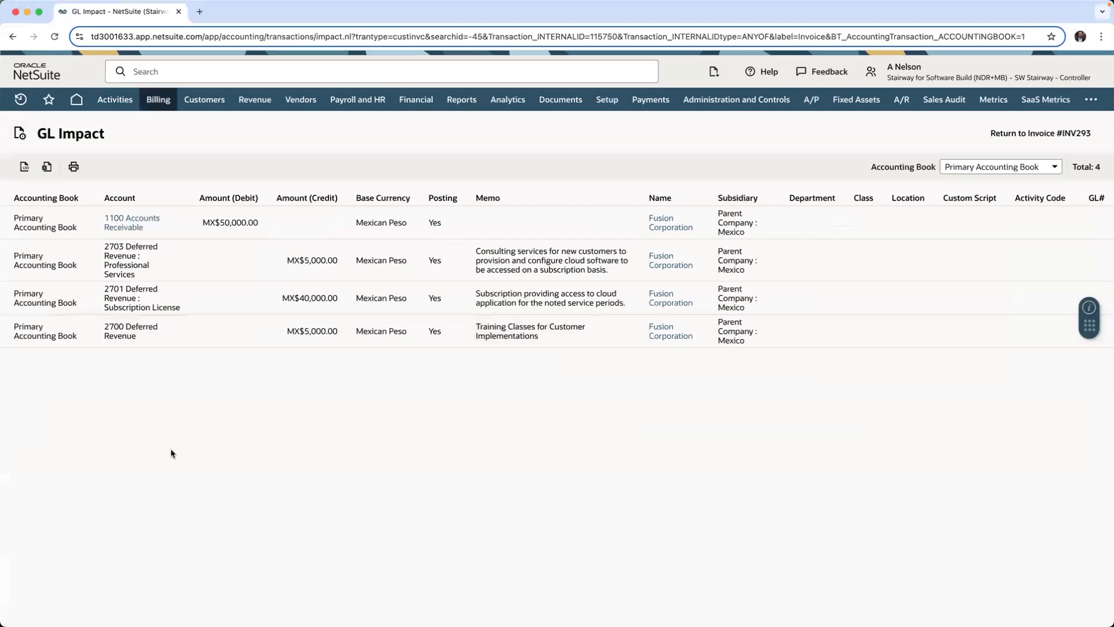
drag(7, 176, 268, 237)
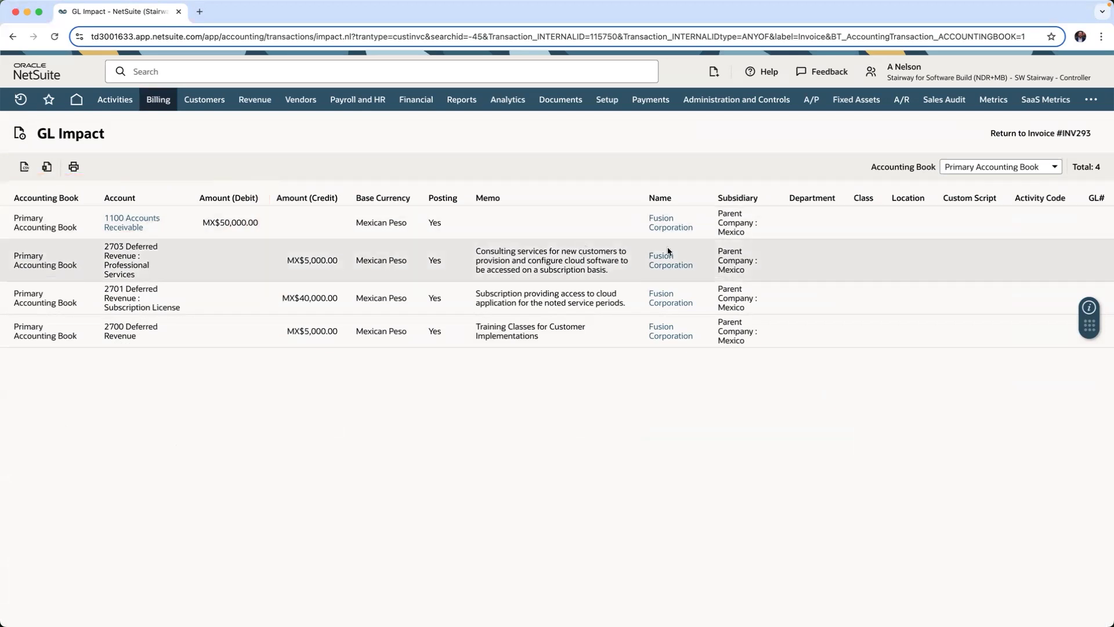
Step: Switch the GL impact to Local Currency Book and outline its receivable debit line
click(961, 167)
click(981, 261)
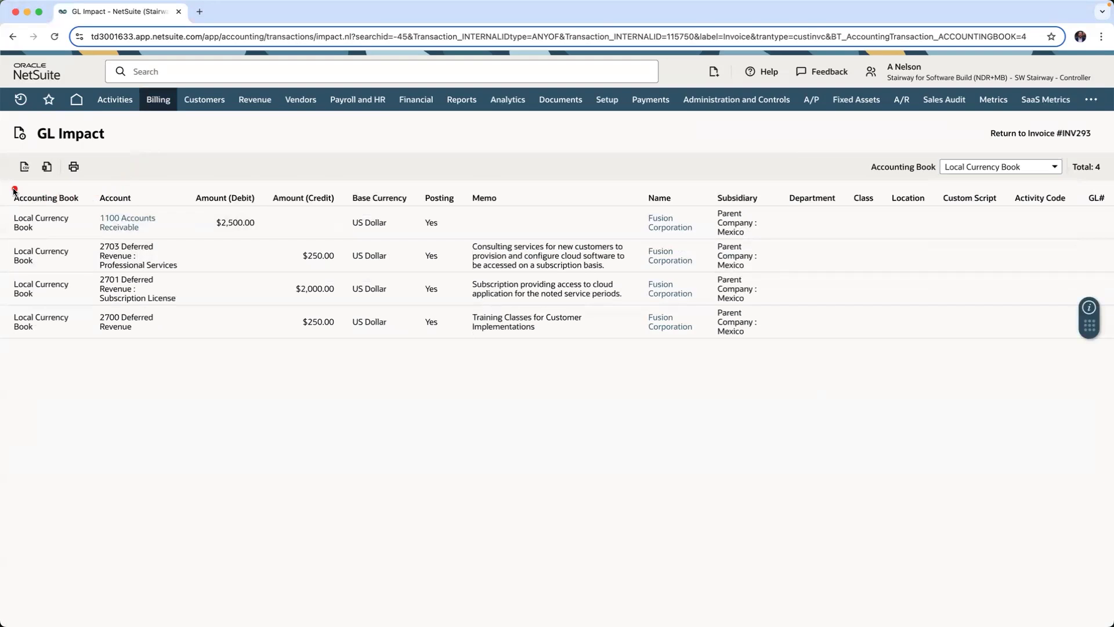
drag(12, 187, 260, 237)
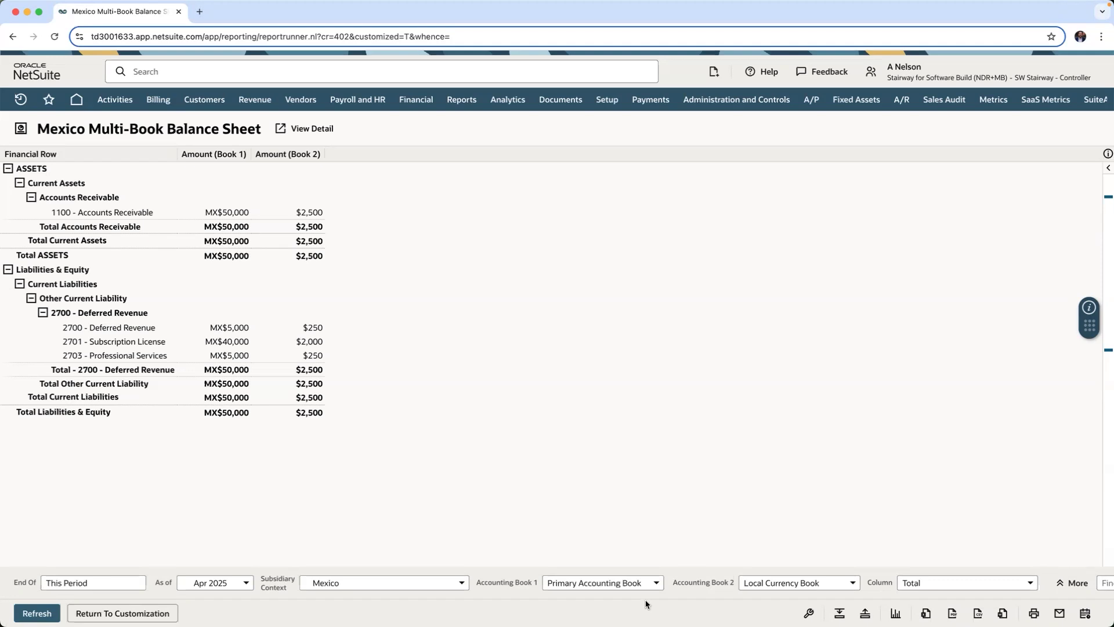
Step: Highlight Book 1 as Primary Accounting Book and Book 2 as Local Currency Book, with their Amount columns
drag(461, 554, 667, 600)
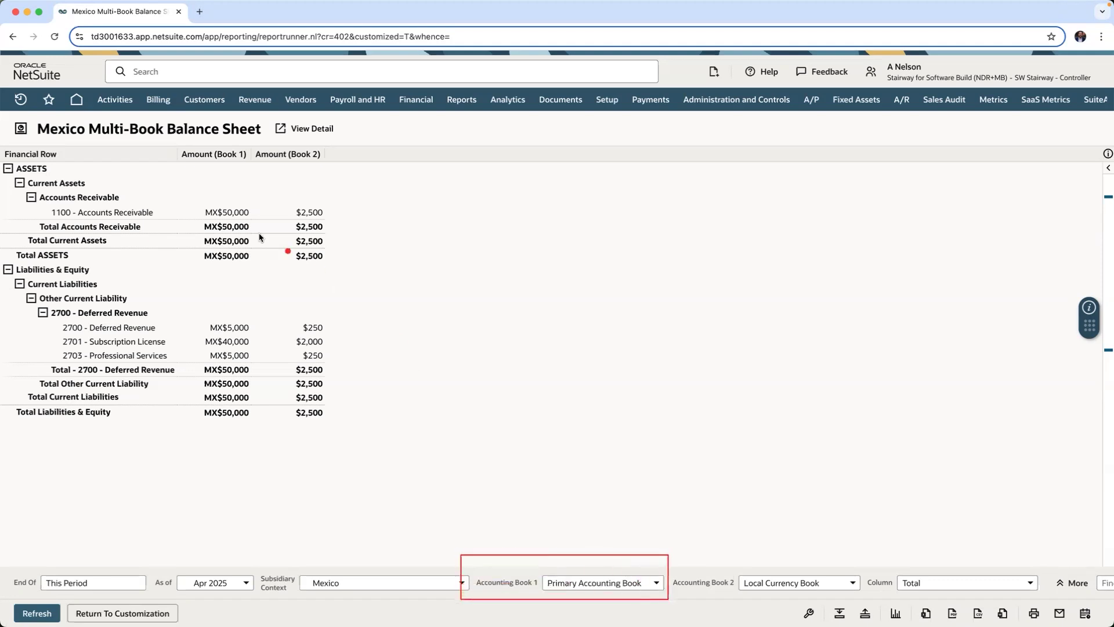
mouse_move(175, 141)
mouse_down()
mouse_move(237, 189)
mouse_move(249, 220)
mouse_up()
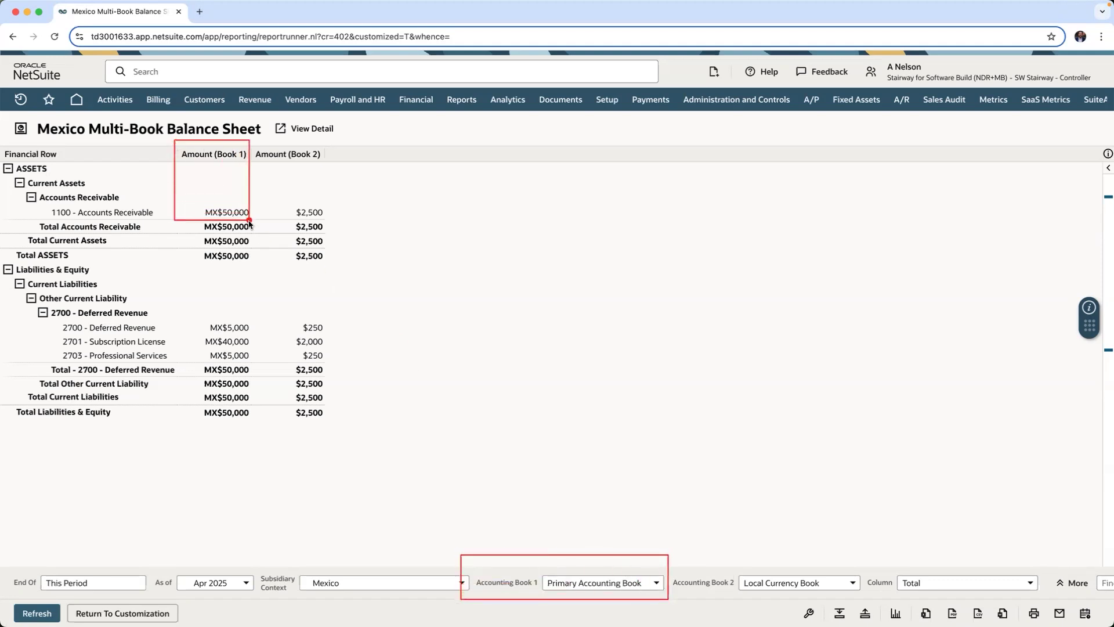
drag(670, 558, 865, 602)
drag(246, 137, 346, 219)
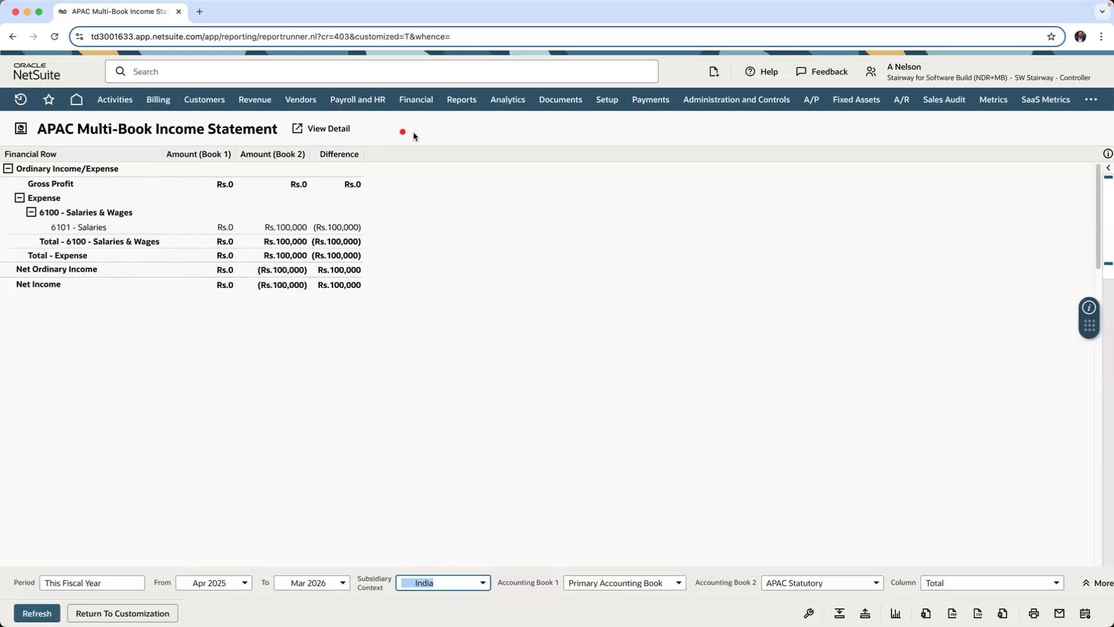
Step: Drill into the Rs.100,000 Book 2 salaries amount and outline journal JE1087 and its Amount (Book 2) column
drag(406, 169, 298, 219)
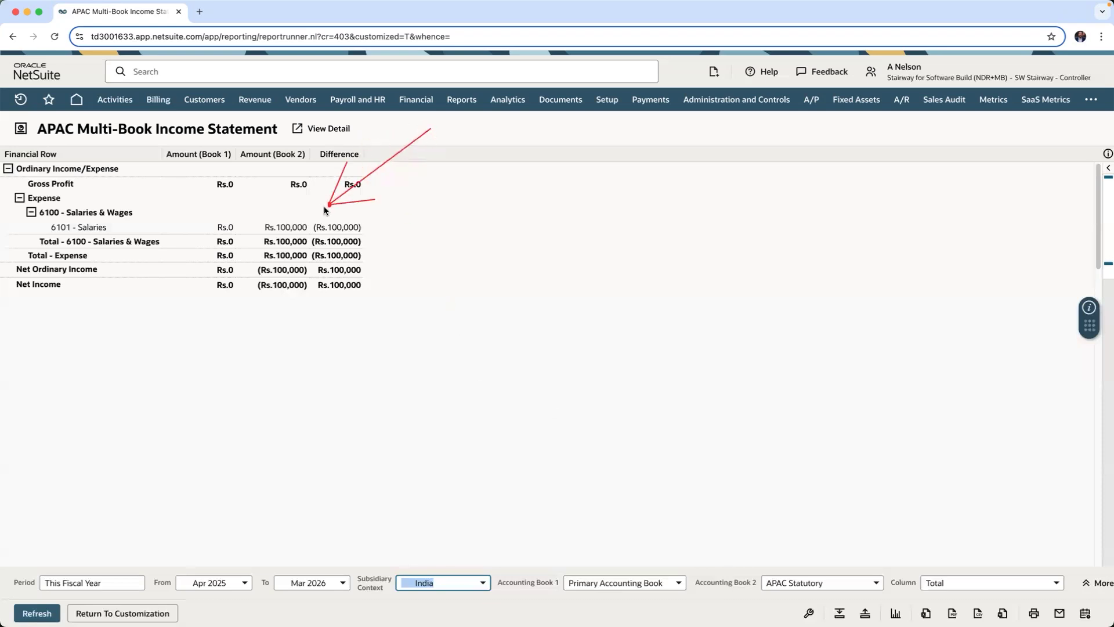
click(293, 228)
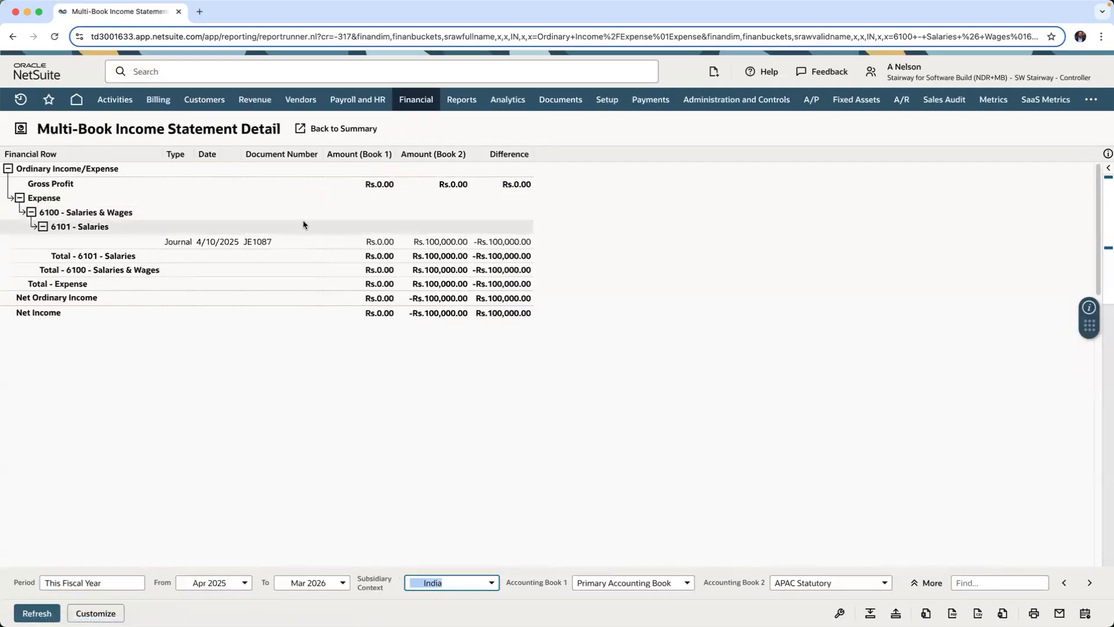
drag(238, 226, 276, 253)
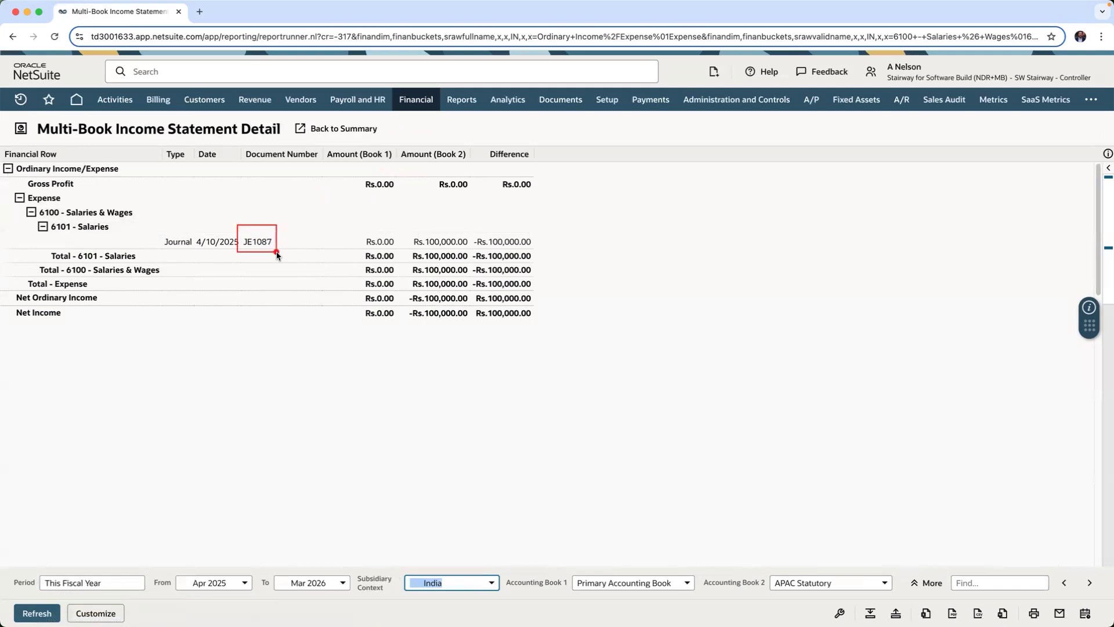
mouse_move(395, 139)
mouse_down()
mouse_move(419, 156)
mouse_move(473, 250)
mouse_up()
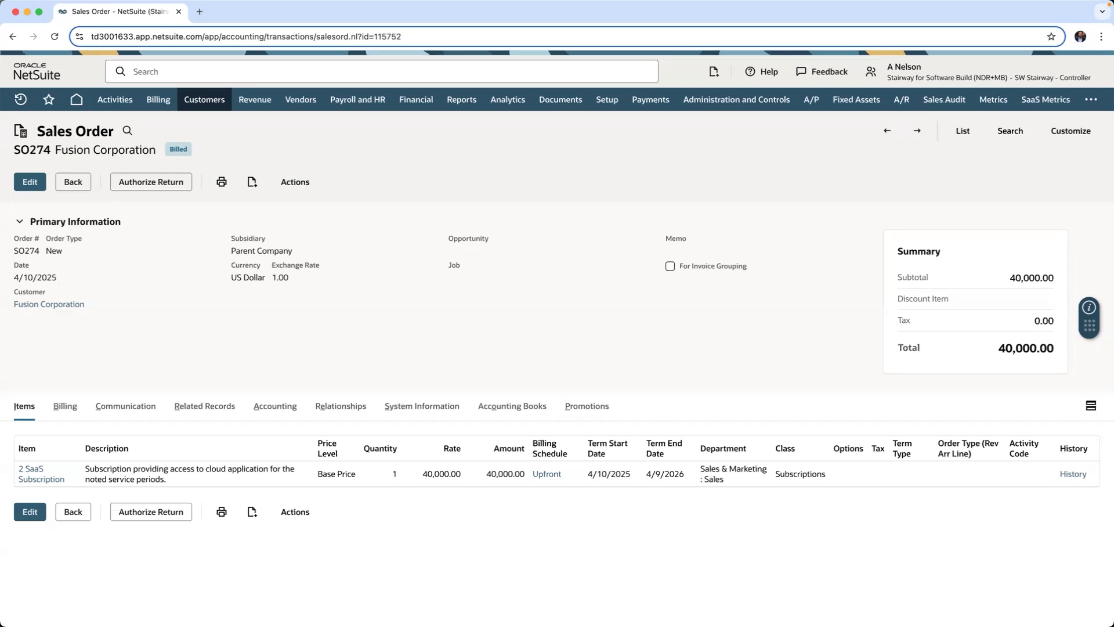
drag(11, 433, 69, 486)
mouse_move(527, 428)
mouse_down()
mouse_move(539, 455)
mouse_move(693, 484)
mouse_up()
key(Escape)
click(38, 476)
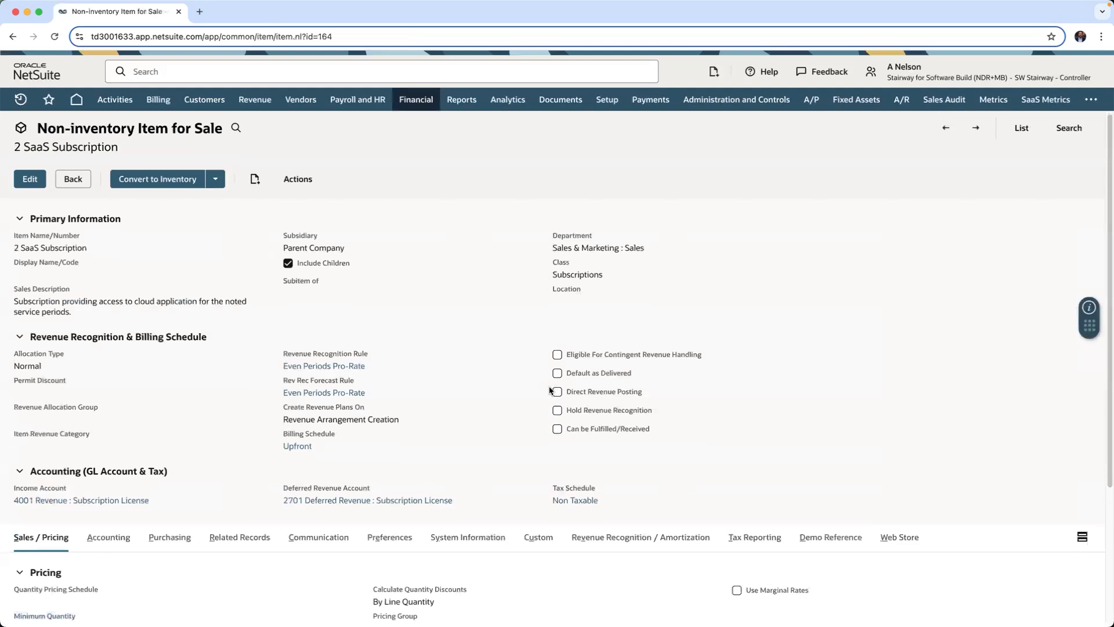
scroll(558, 386, down, 3)
click(604, 351)
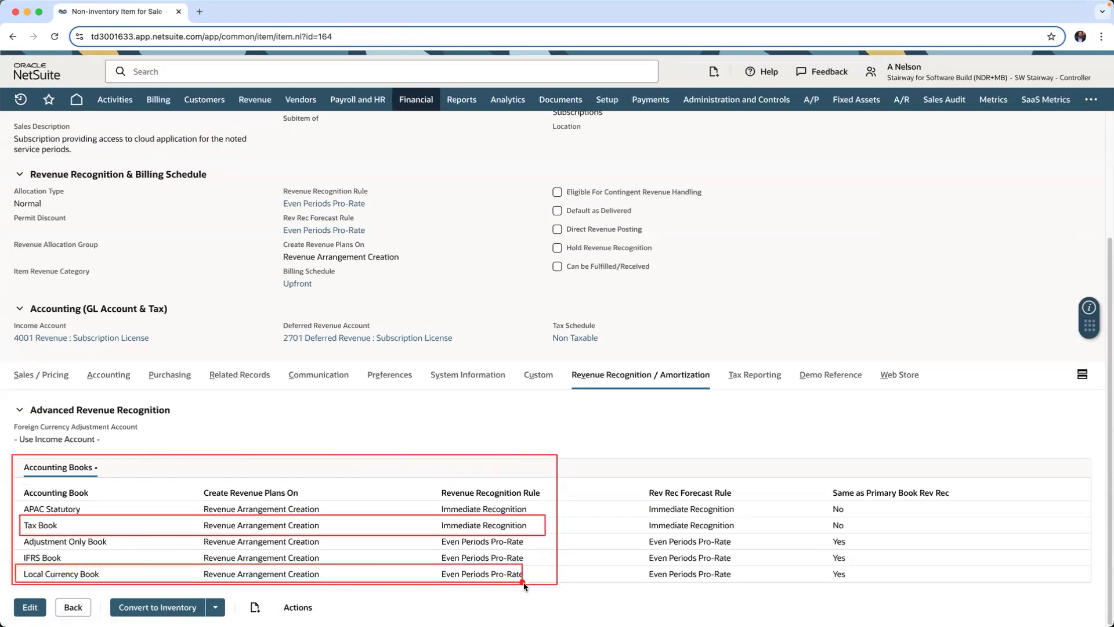
mouse_move(20, 99)
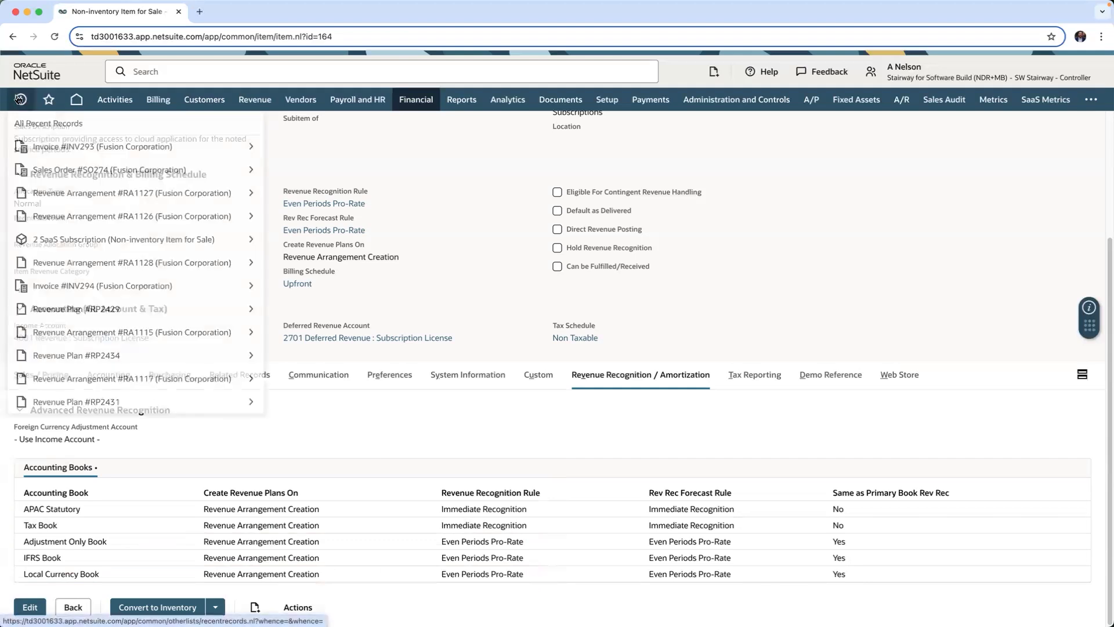
Step: Return to SO274's Related Records and outline the IFRS, Primary, Tax and Local Currency Book arrangements
click(41, 170)
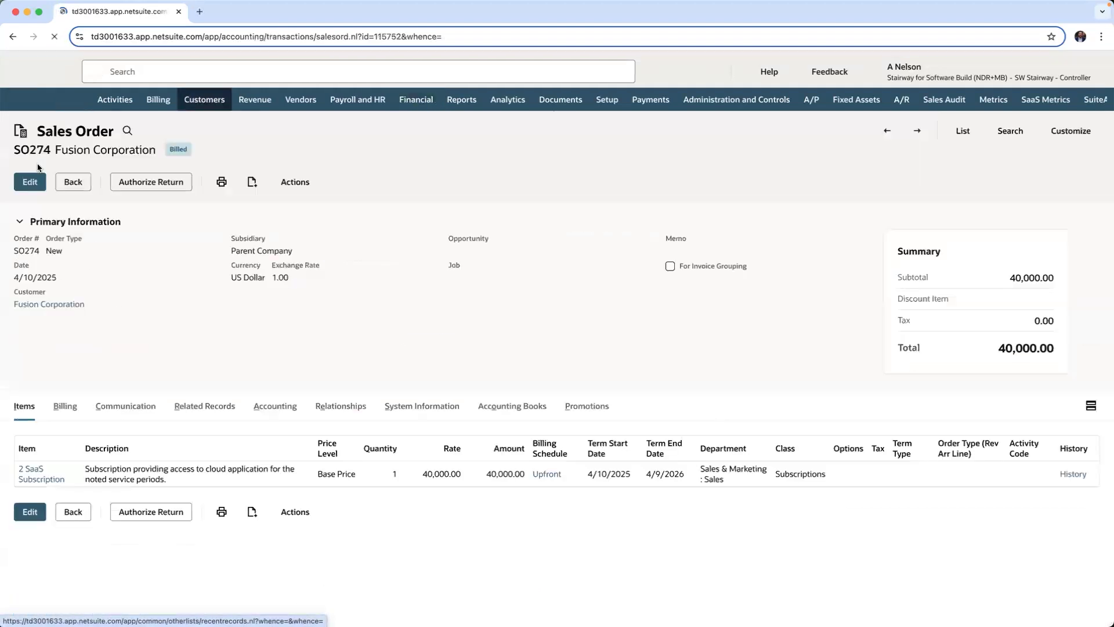
click(224, 408)
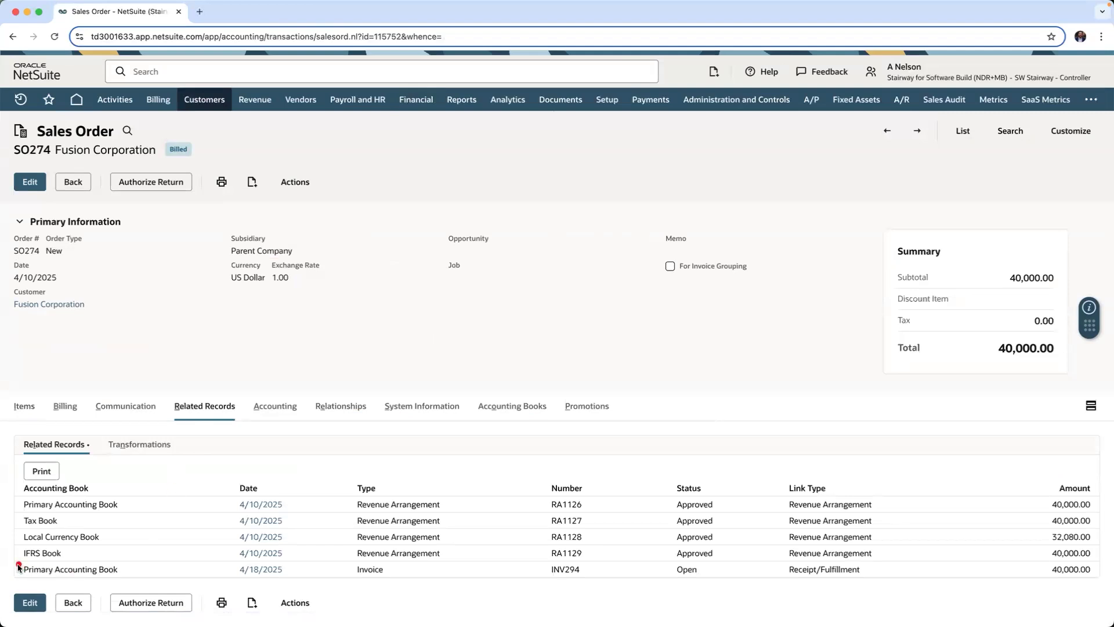
mouse_move(19, 562)
mouse_down()
mouse_move(1019, 584)
mouse_move(1103, 581)
mouse_move(1101, 563)
mouse_up()
drag(21, 477, 607, 561)
Step: Open the Primary Accounting Book revenue arrangement RA1126 and scroll through its details
click(254, 509)
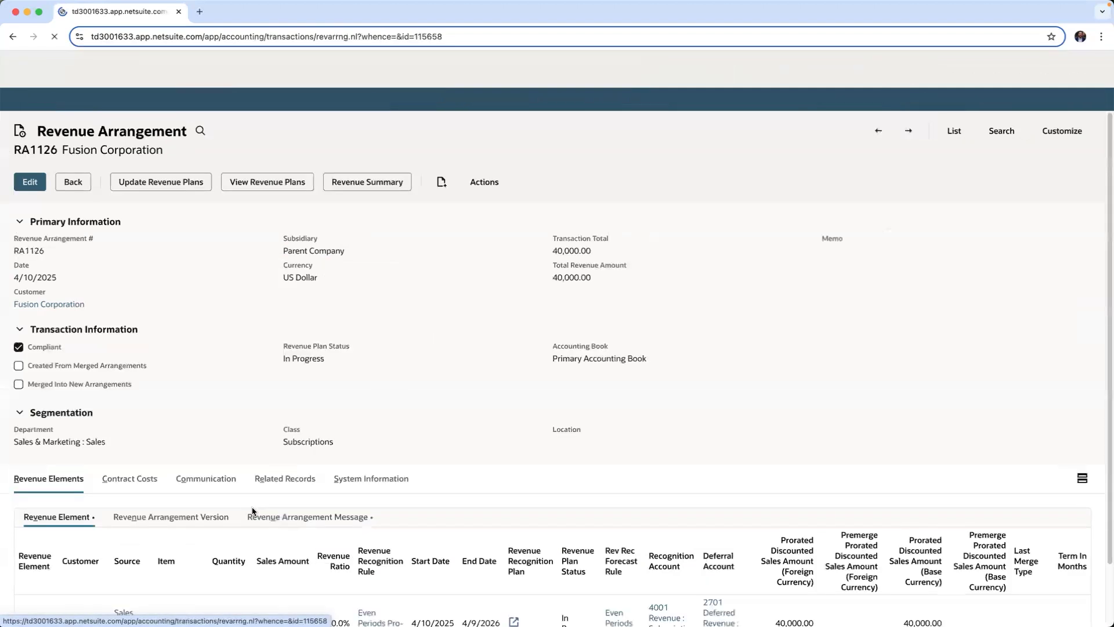
scroll(500, 395, down, 2)
scroll(500, 401, down, 1)
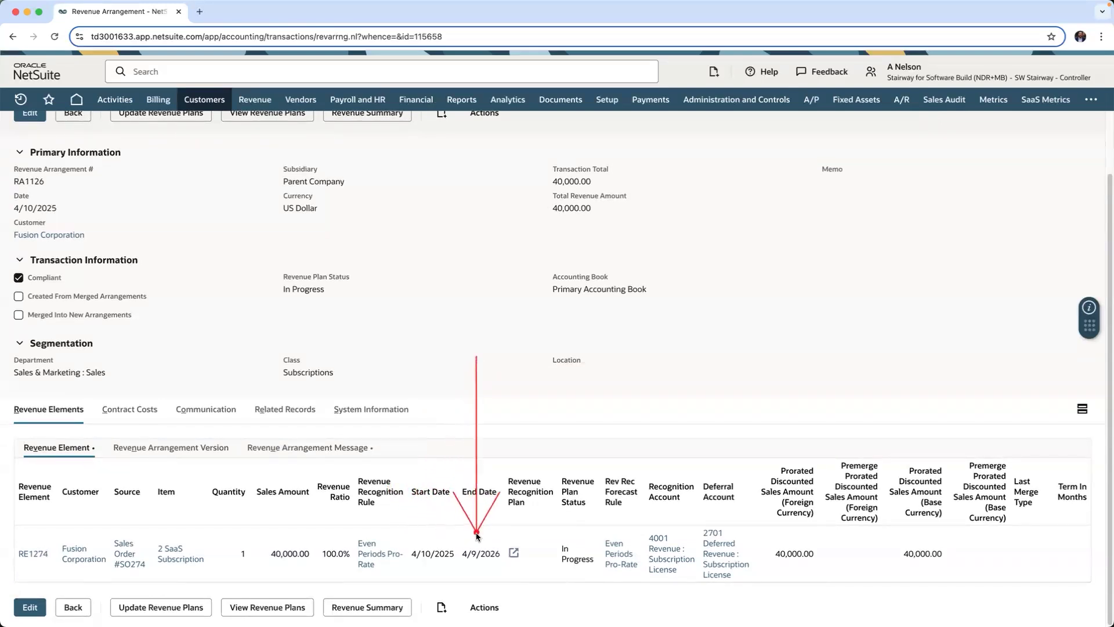
Step: Go back to SO274's related records and open the Tax Book arrangement RA1127
click(129, 553)
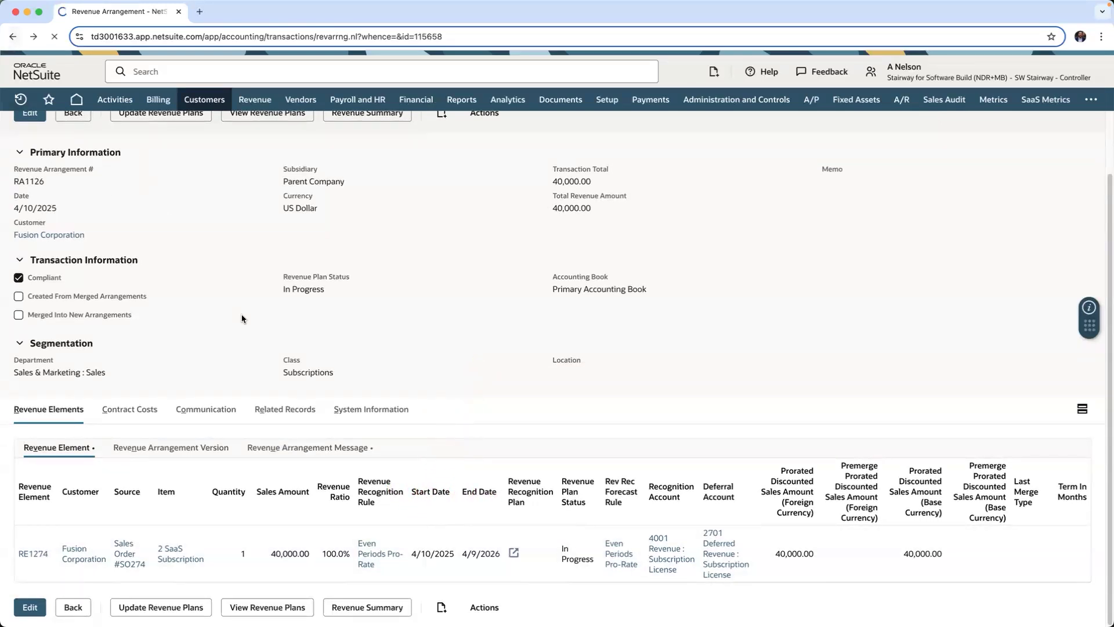
click(224, 407)
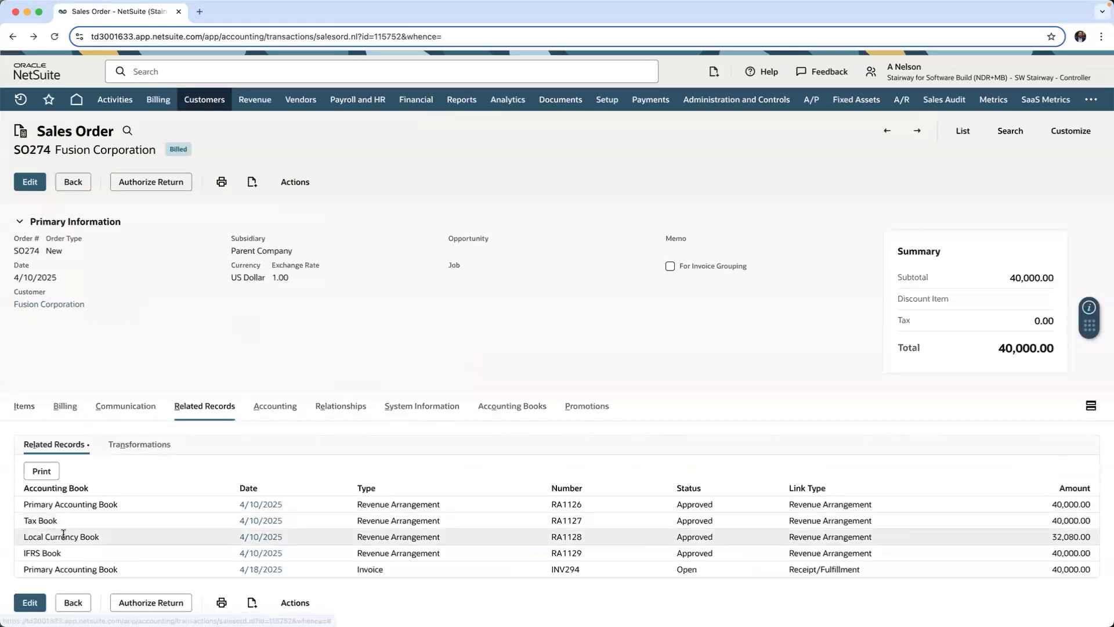
click(279, 521)
scroll(424, 381, down, 3)
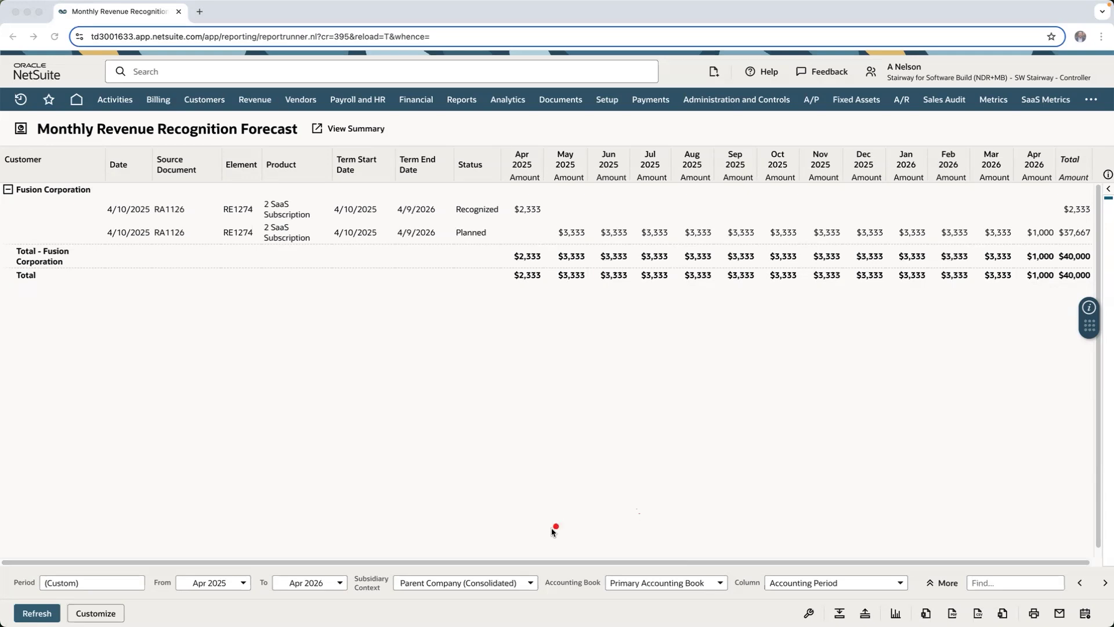
Step: Highlight the book setting and Apr 2025 amount, then rerun for Tax Book showing $40,000 recognized
mouse_move(538, 527)
mouse_down()
mouse_move(677, 589)
mouse_move(740, 599)
mouse_up()
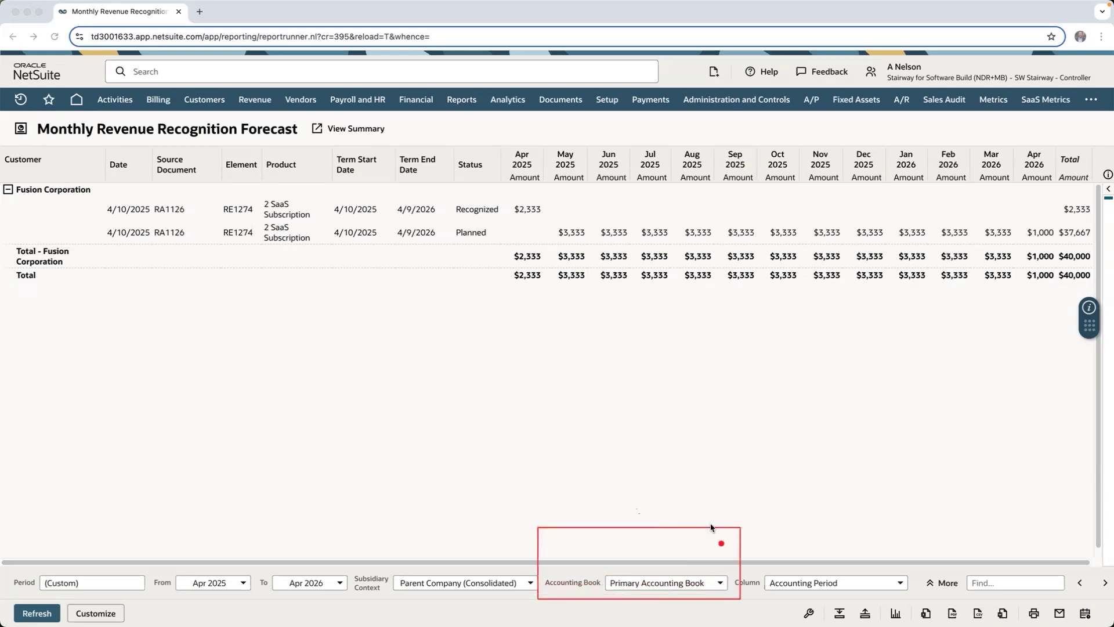
mouse_move(390, 138)
mouse_down()
mouse_move(455, 160)
mouse_move(552, 229)
mouse_move(714, 245)
mouse_move(1062, 246)
mouse_up()
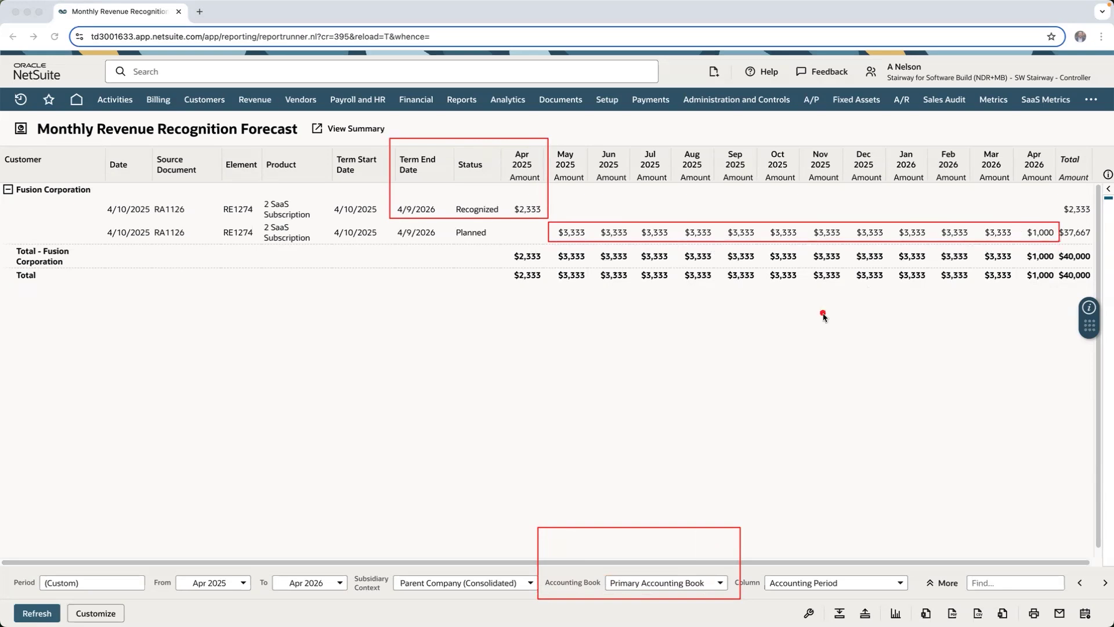
click(690, 587)
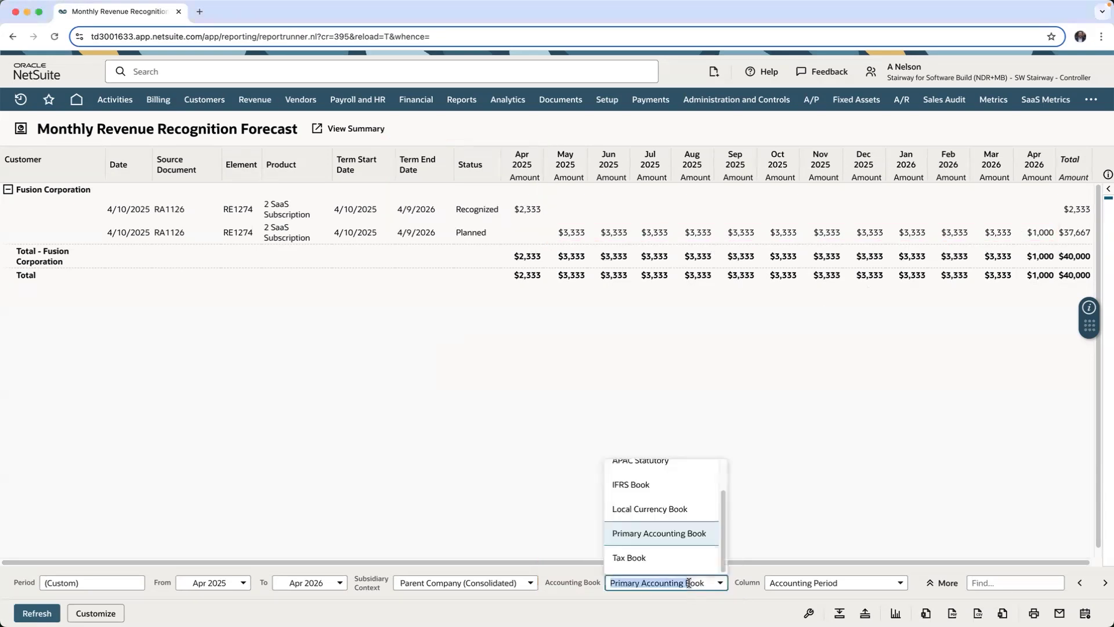
click(667, 557)
click(37, 612)
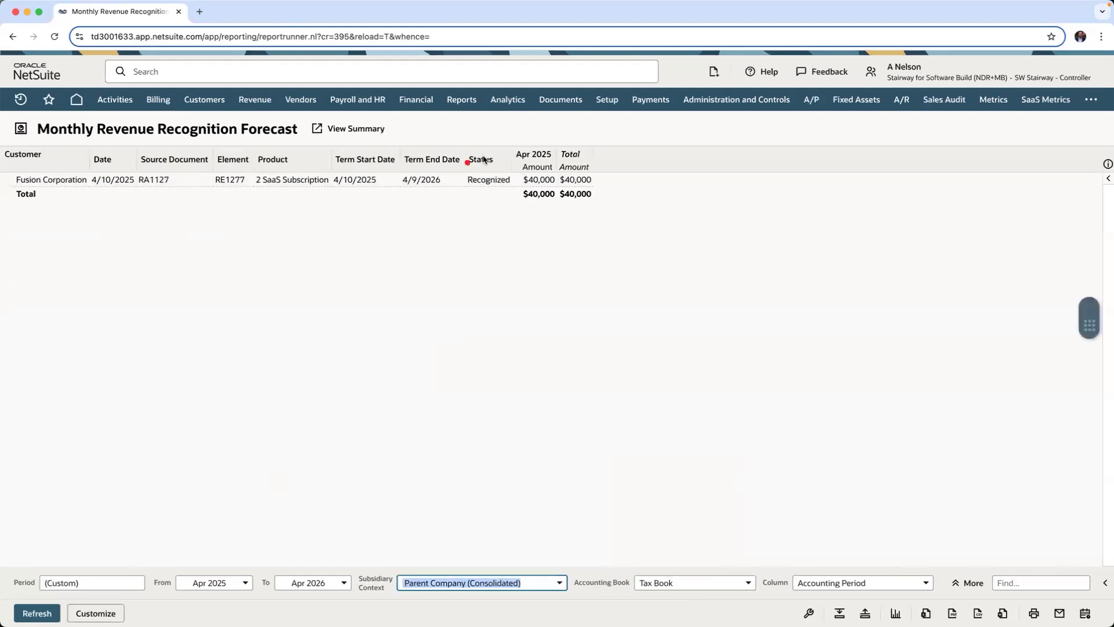
drag(462, 132, 557, 207)
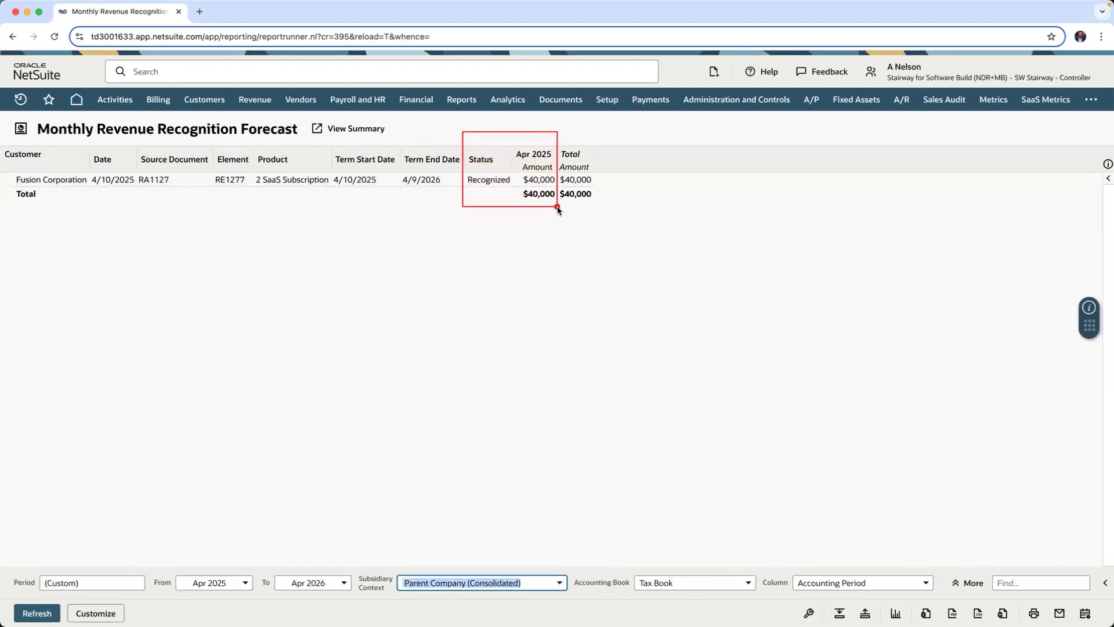